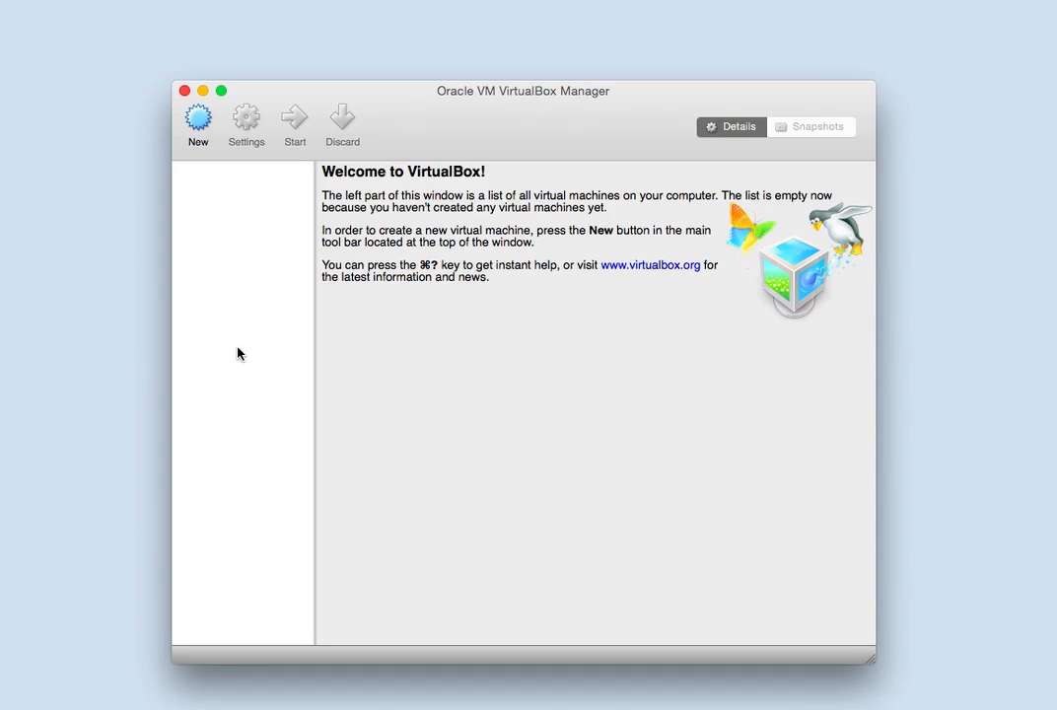
# Start a new virtual machine named "asterisk system" with type Linux and version Linux 2.6 / 3.x (64 bit).
pyautogui.click(198, 125)
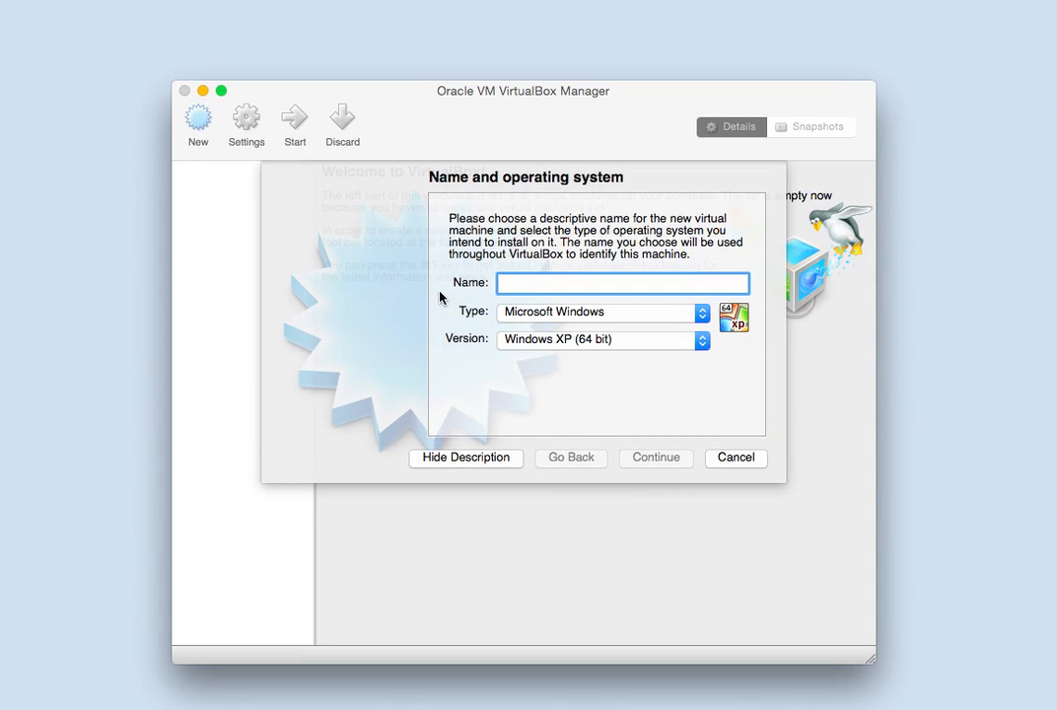
pyautogui.write('as')
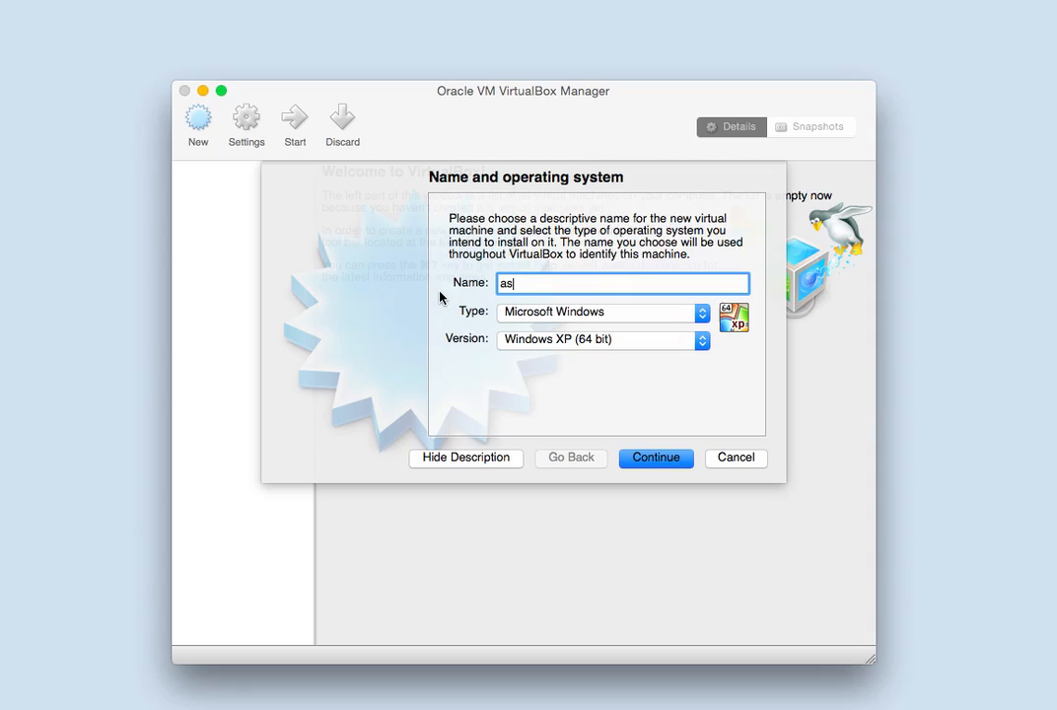
pyautogui.write('terisk system')
pyautogui.click(598, 313)
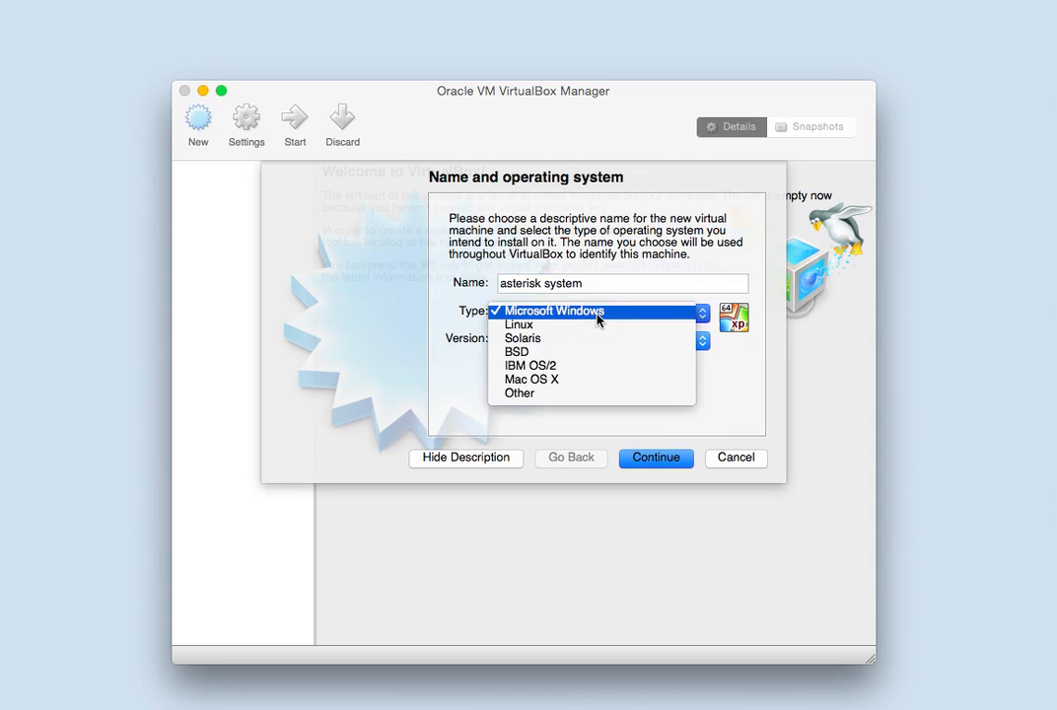
pyautogui.click(593, 325)
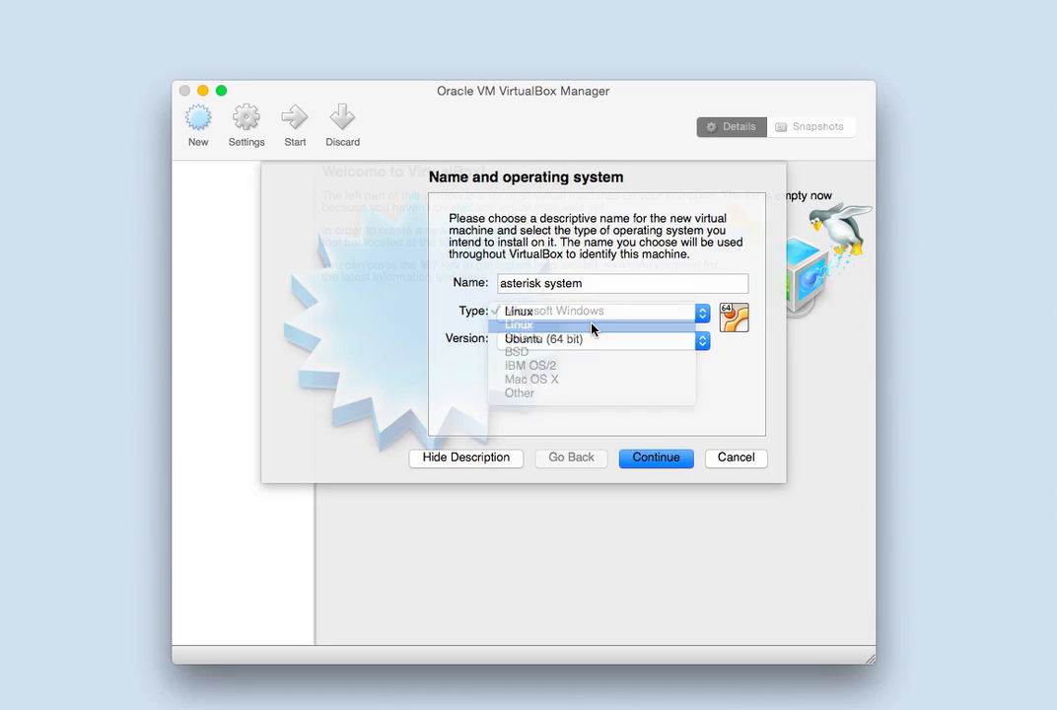
pyautogui.click(584, 340)
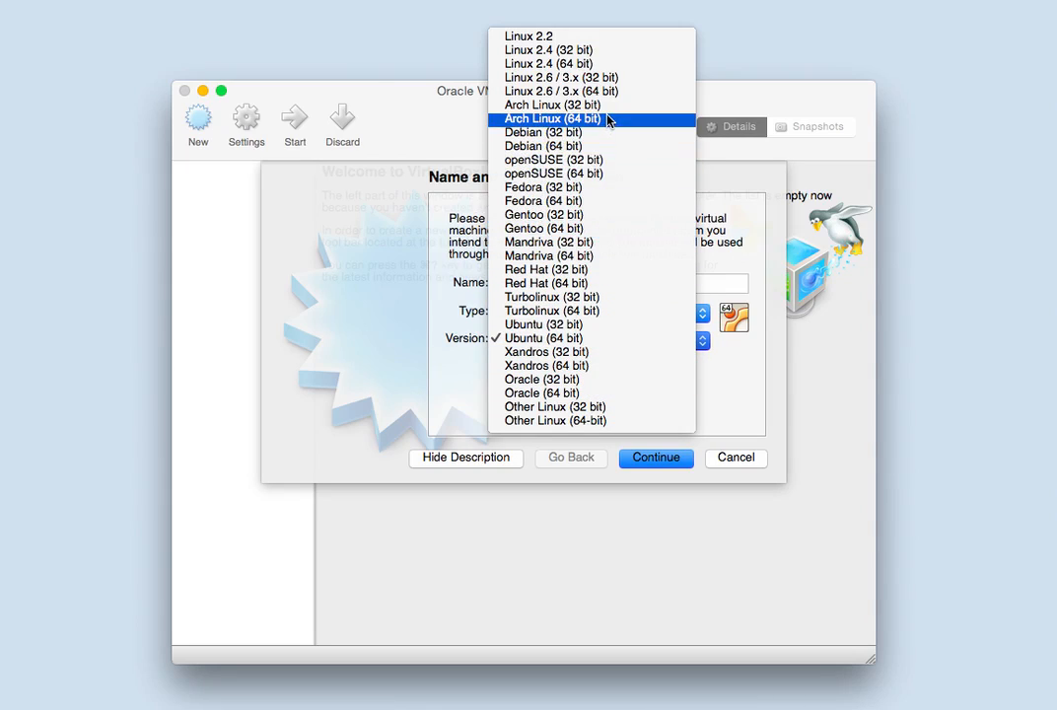
pyautogui.click(510, 96)
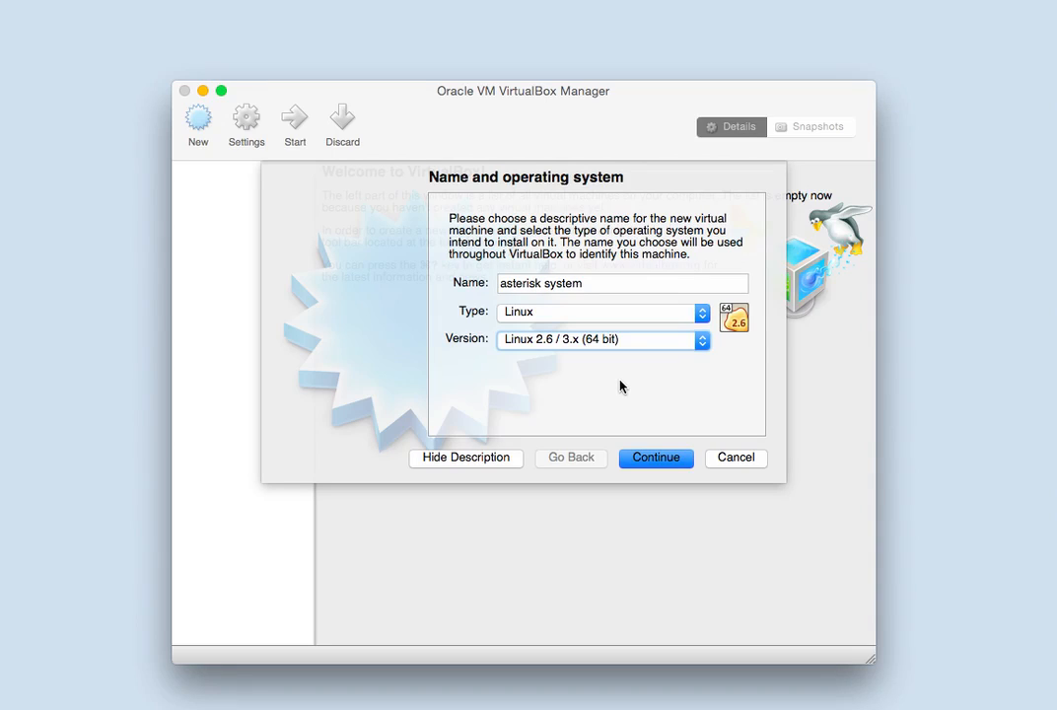
pyautogui.click(660, 461)
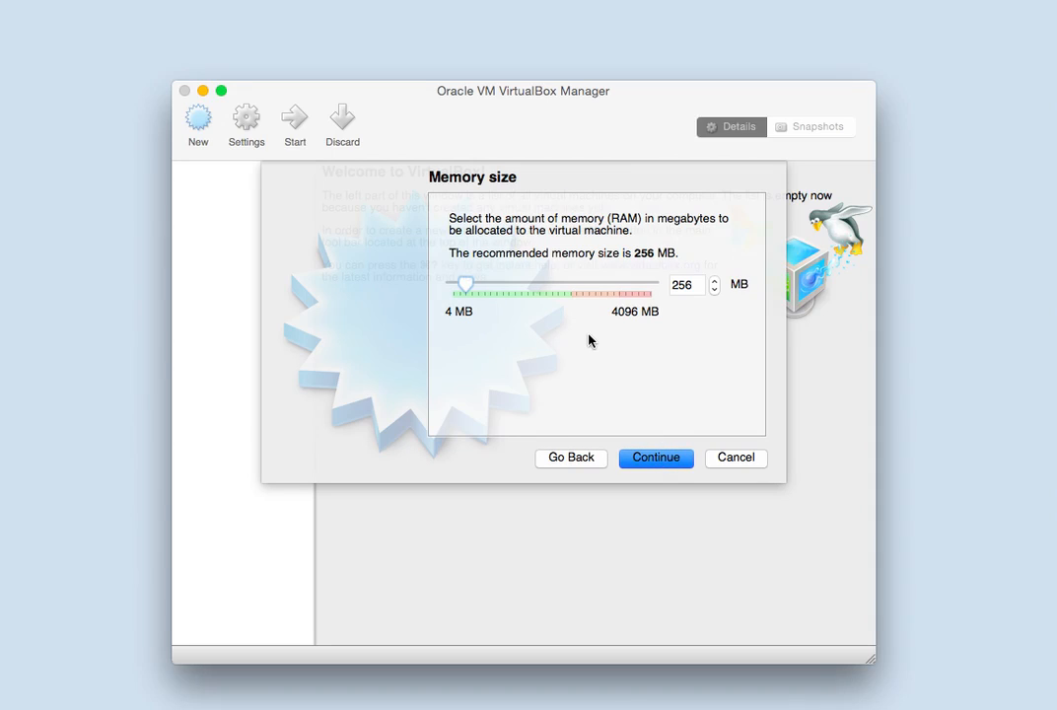
# Allocate 512 MB of memory to the new virtual machine.
pyautogui.click(683, 285)
pyautogui.doubleClick(683, 285)
pyautogui.write('512')
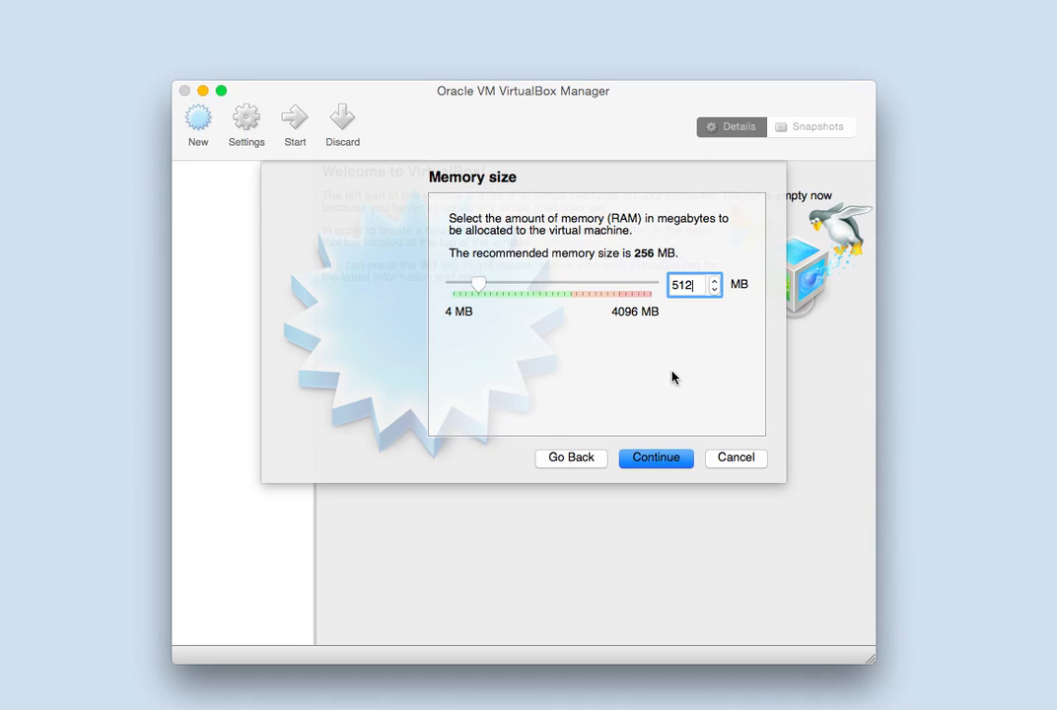
pyautogui.click(656, 457)
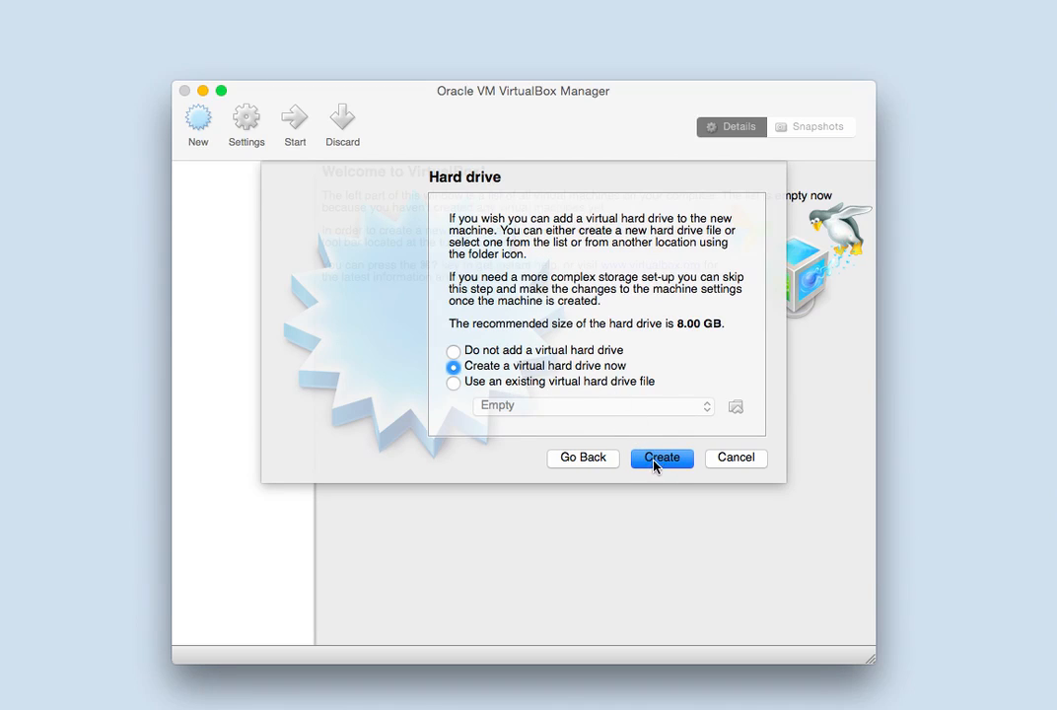
# Create a new dynamically allocated VDI virtual hard drive for the machine with a size of 10 GB.
pyautogui.click(656, 460)
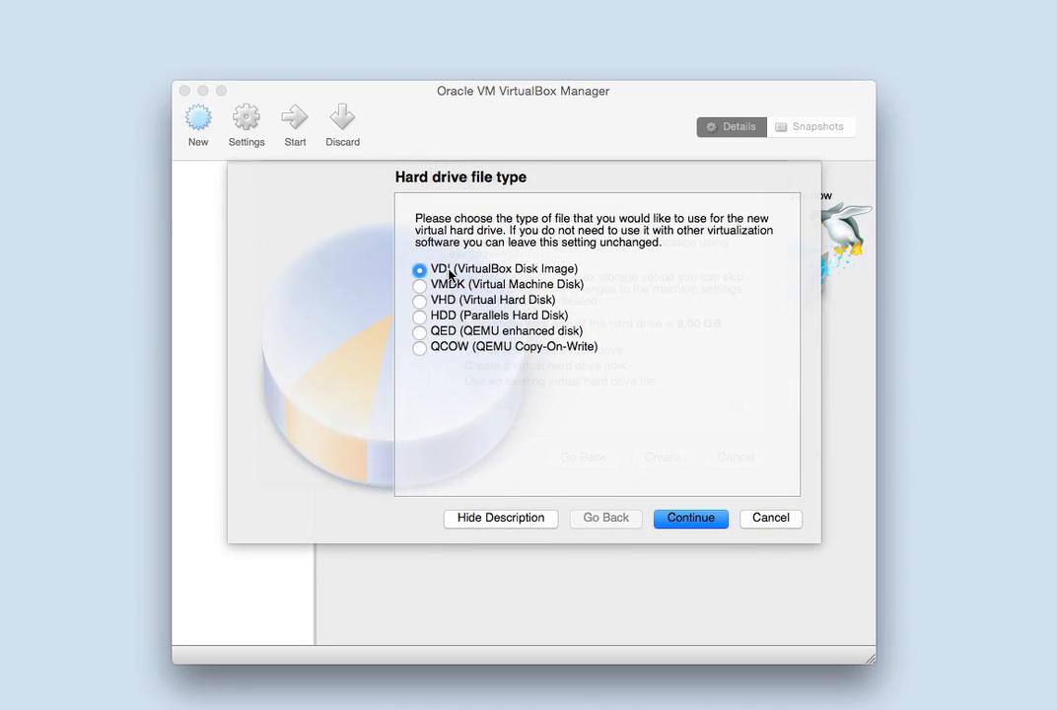
pyautogui.click(688, 520)
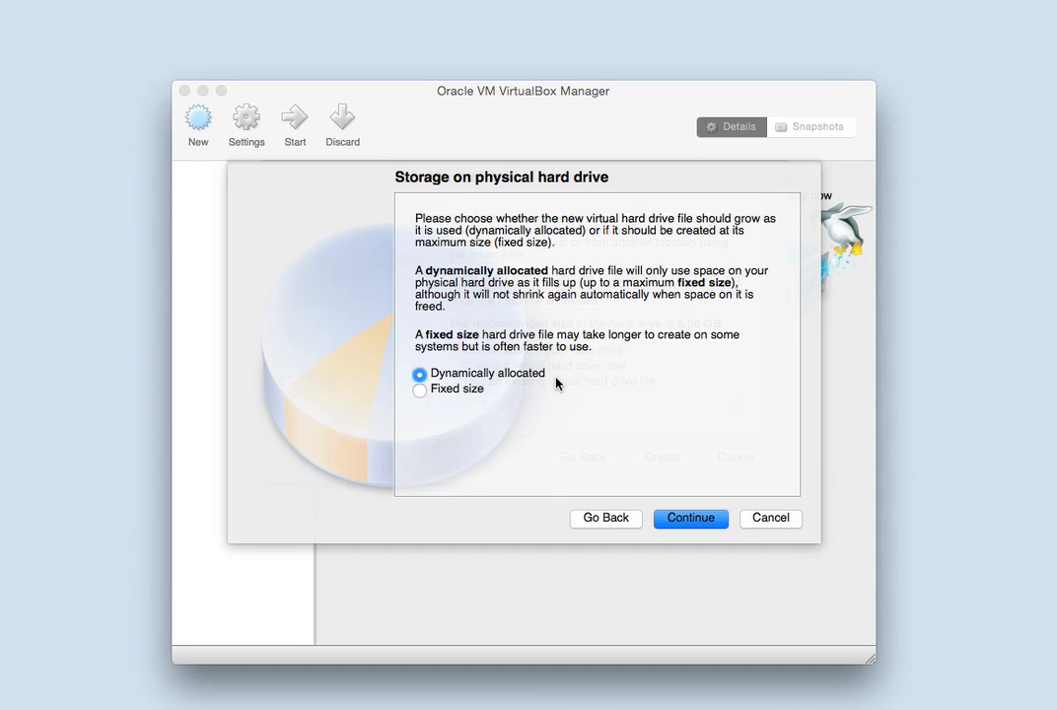
pyautogui.click(686, 520)
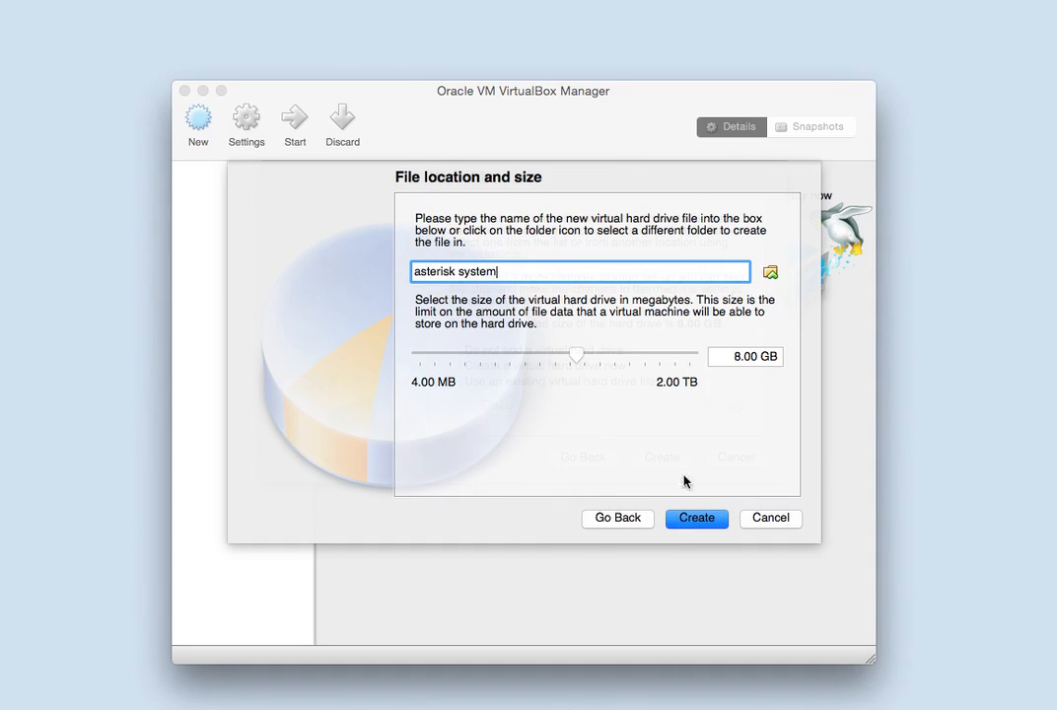
pyautogui.click(725, 356)
pyautogui.press('BackSpace')
pyautogui.write('10')
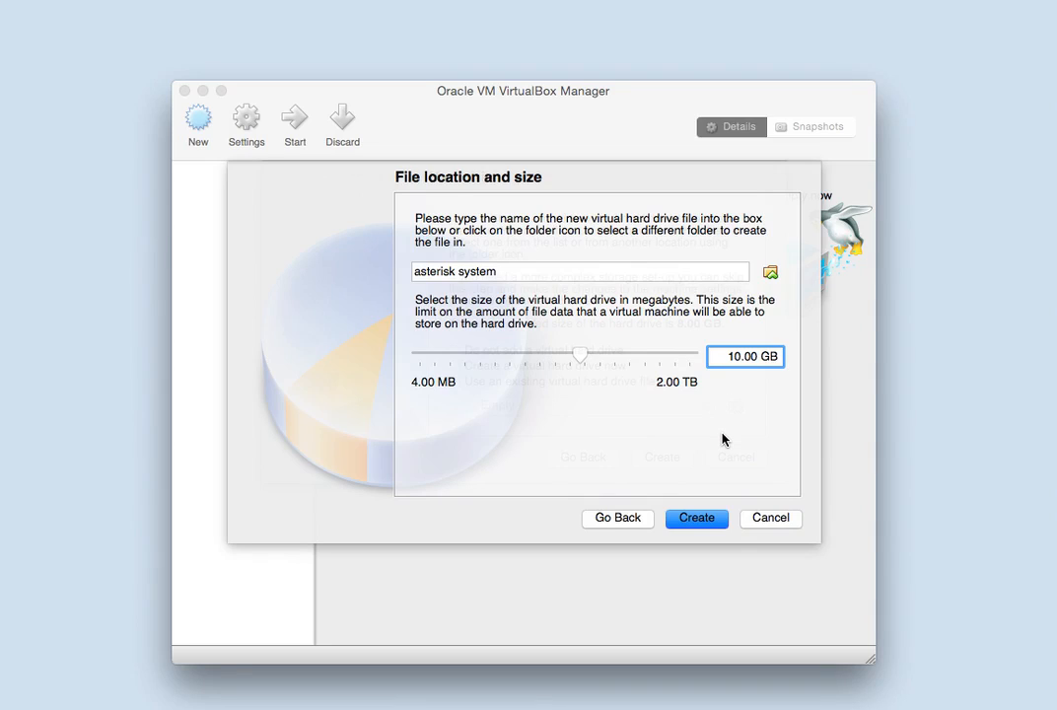
pyautogui.click(699, 520)
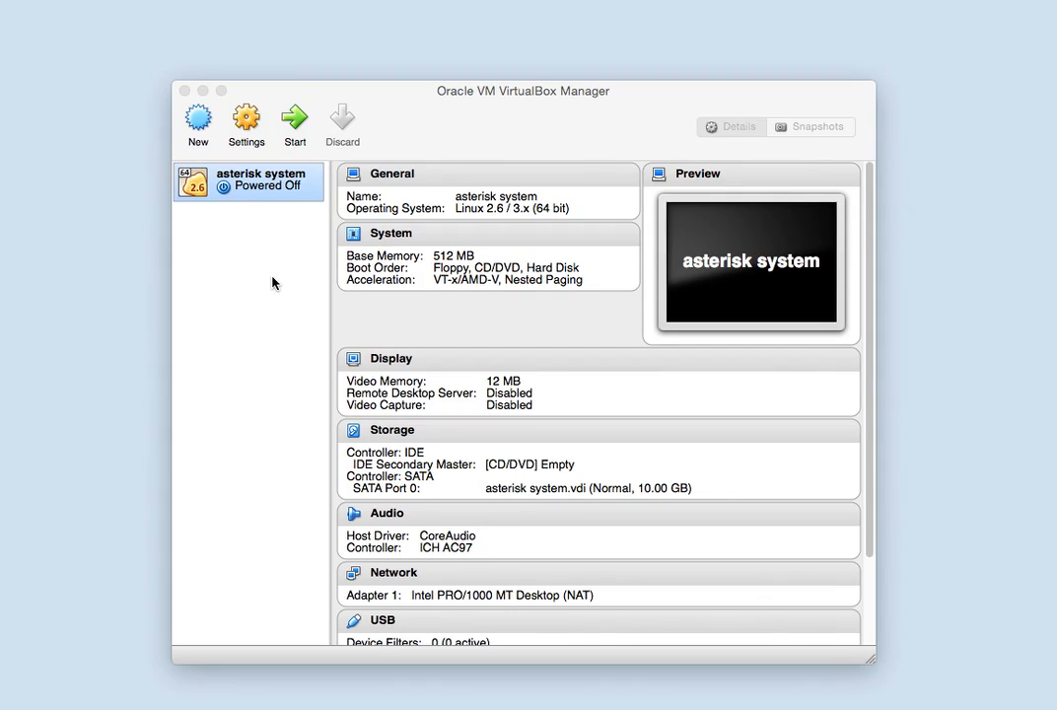
# In the asterisk system machine's storage settings, load the CentOS-6.6 minimal ISO from Downloads into the empty IDE CD/DVD drive.
pyautogui.click(249, 189)
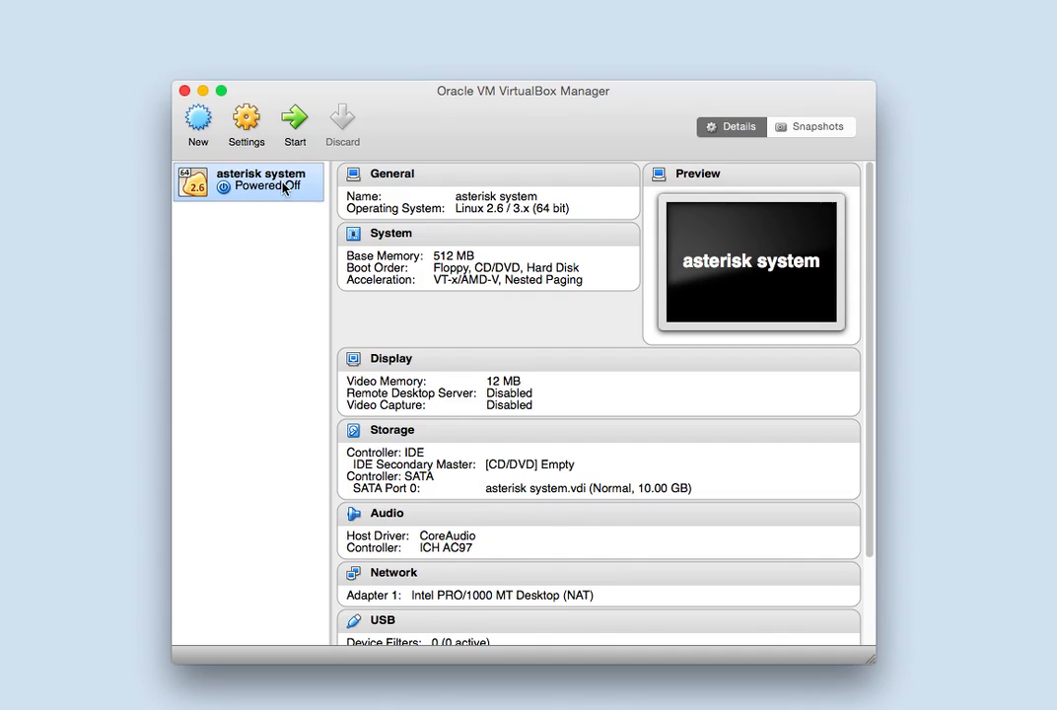
pyautogui.click(264, 182)
pyautogui.click(249, 121)
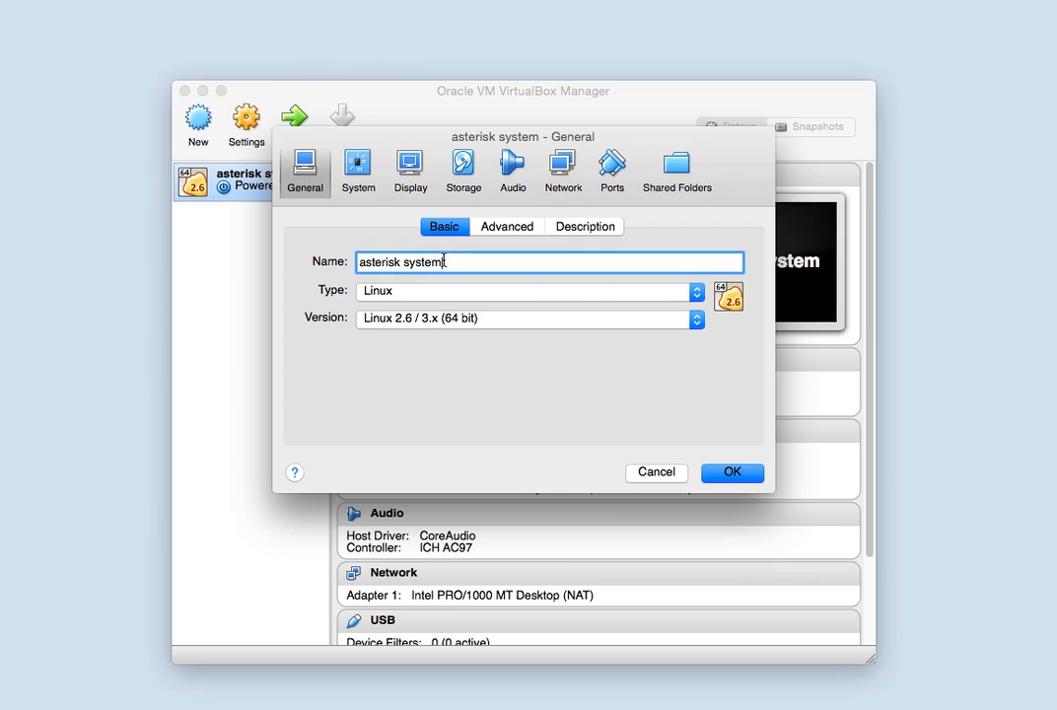
pyautogui.click(357, 177)
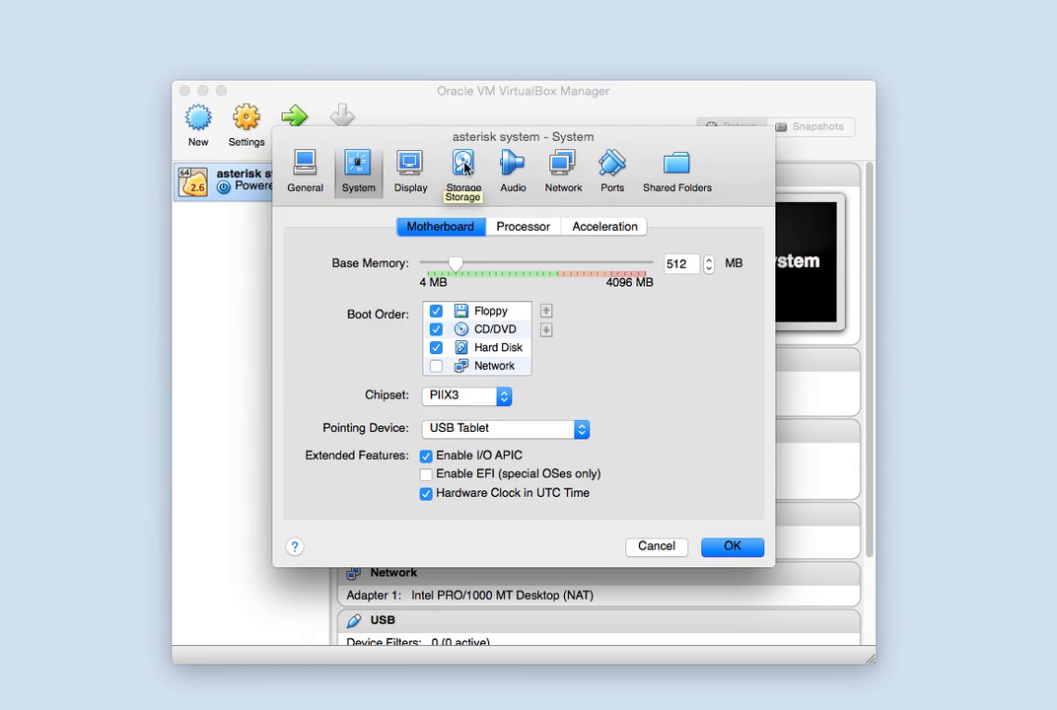
pyautogui.click(465, 168)
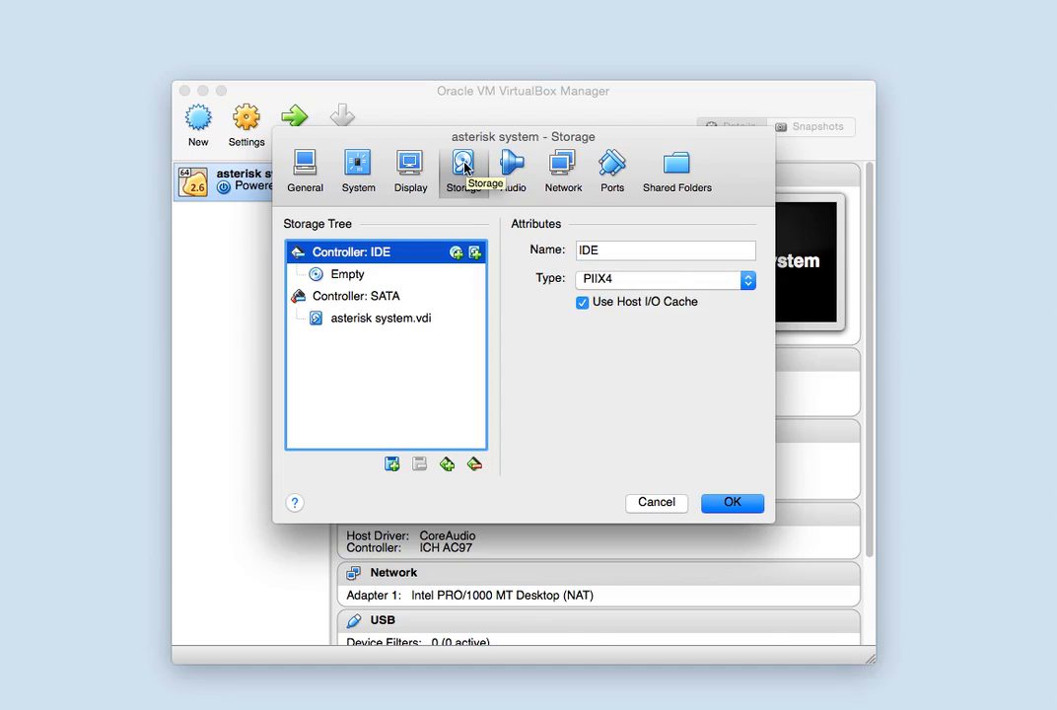
pyautogui.click(349, 278)
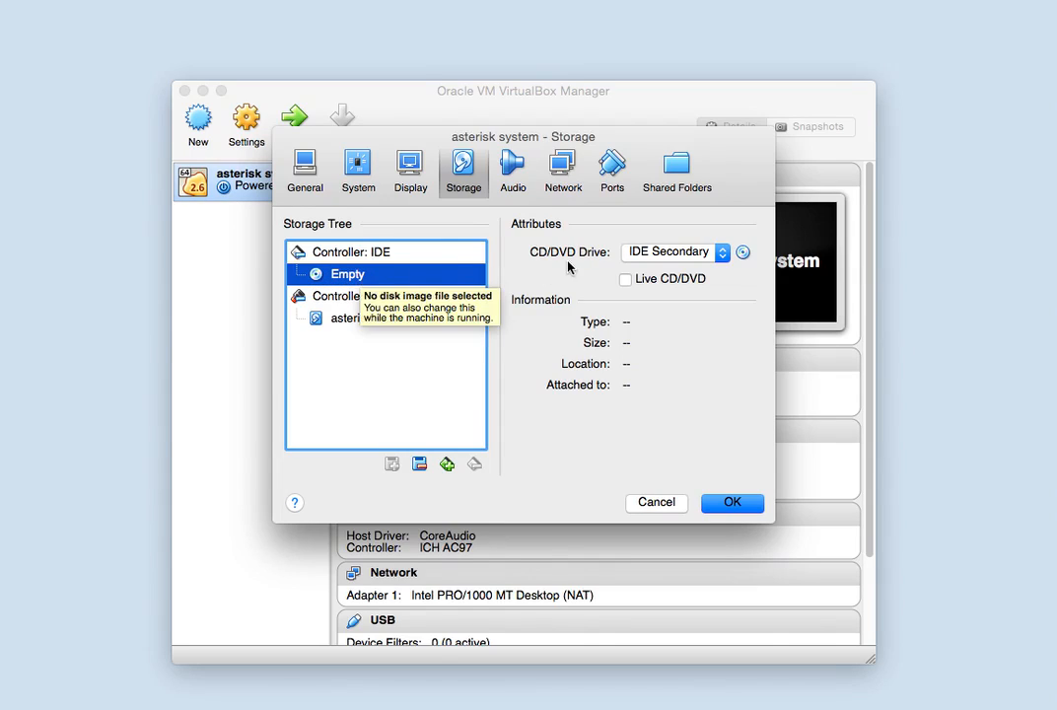
pyautogui.click(744, 253)
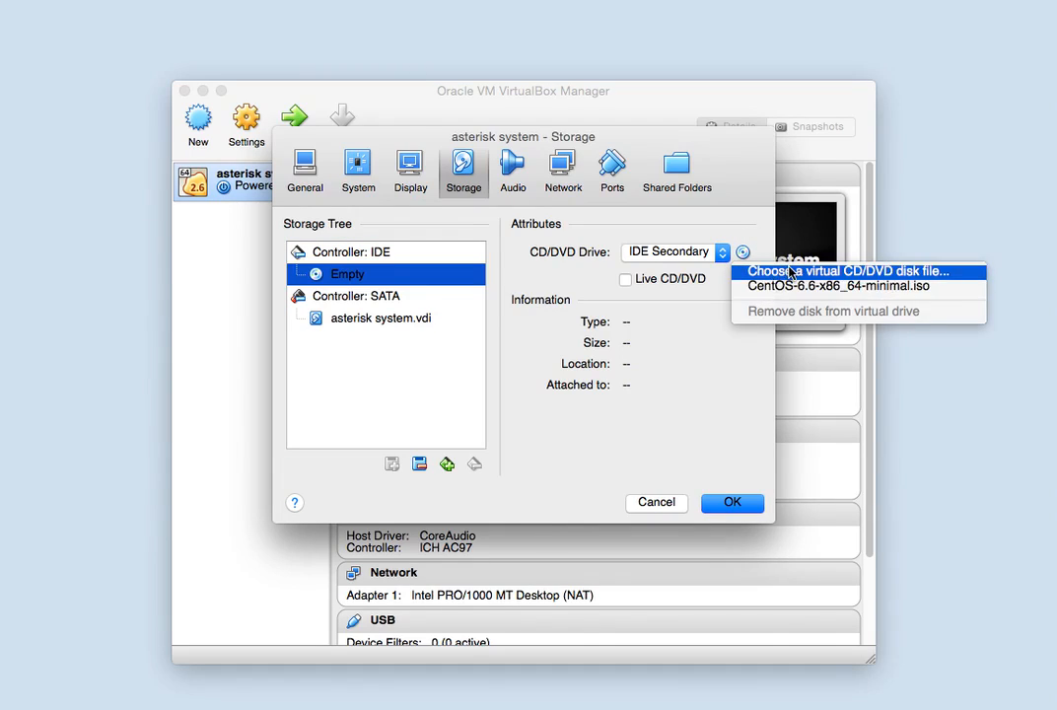
pyautogui.click(779, 275)
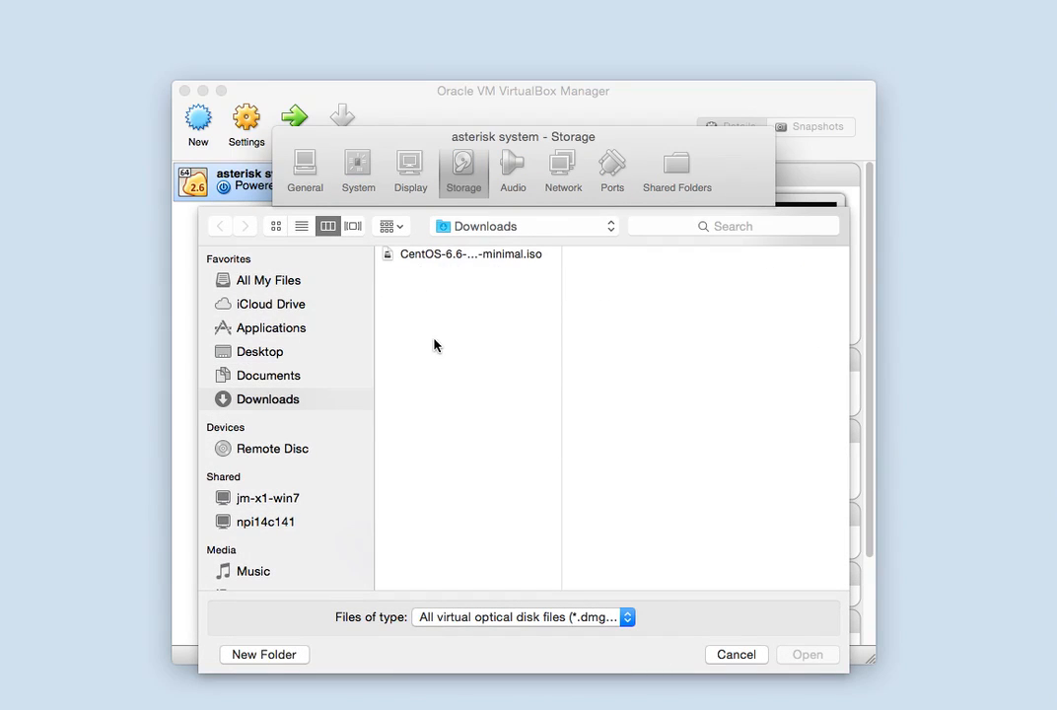
pyautogui.click(472, 256)
pyautogui.click(806, 654)
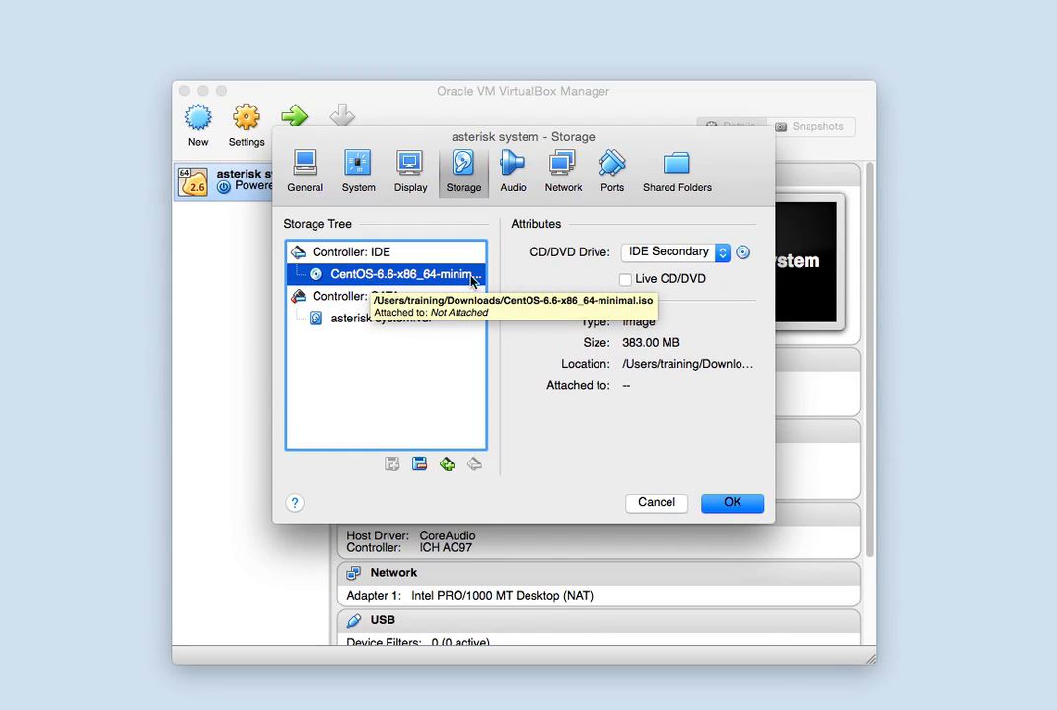
# Attach network Adapter 1 to a Bridged Adapter using en0: Wi-Fi (AirPort) and save the machine's settings.
pyautogui.click(560, 169)
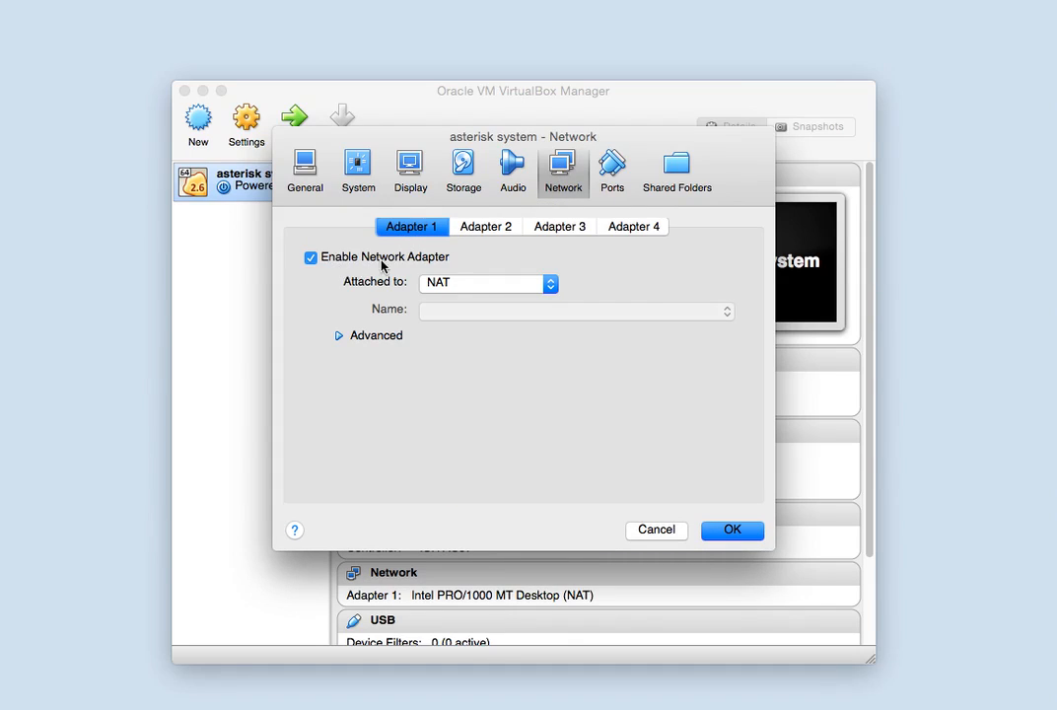
pyautogui.click(549, 284)
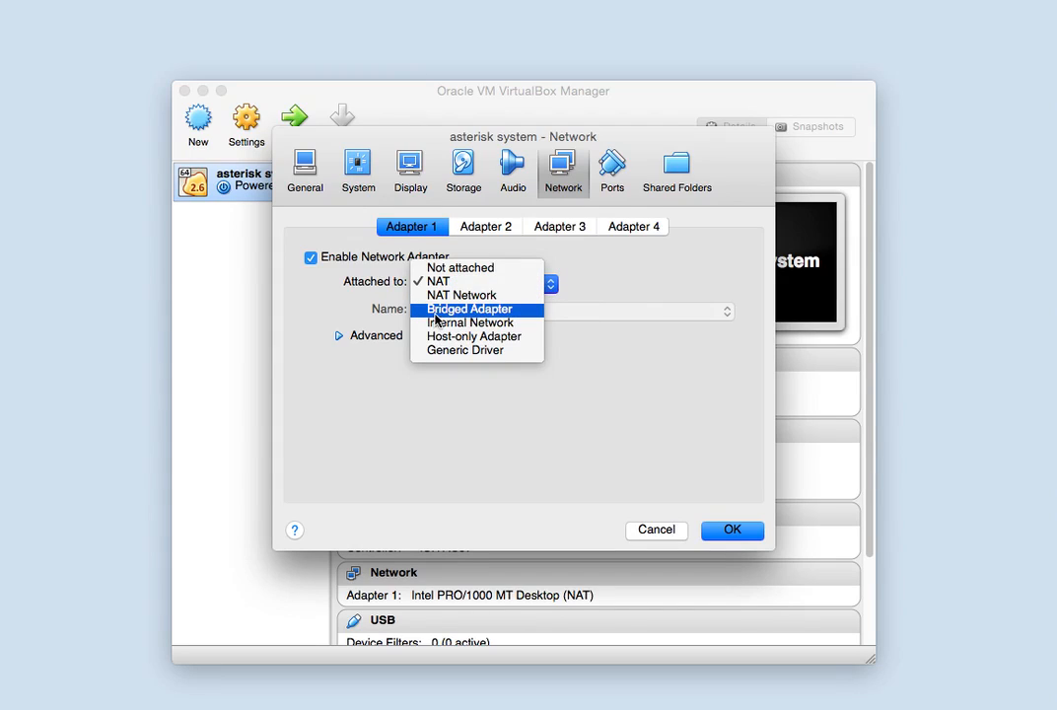
pyautogui.click(523, 314)
pyautogui.click(542, 313)
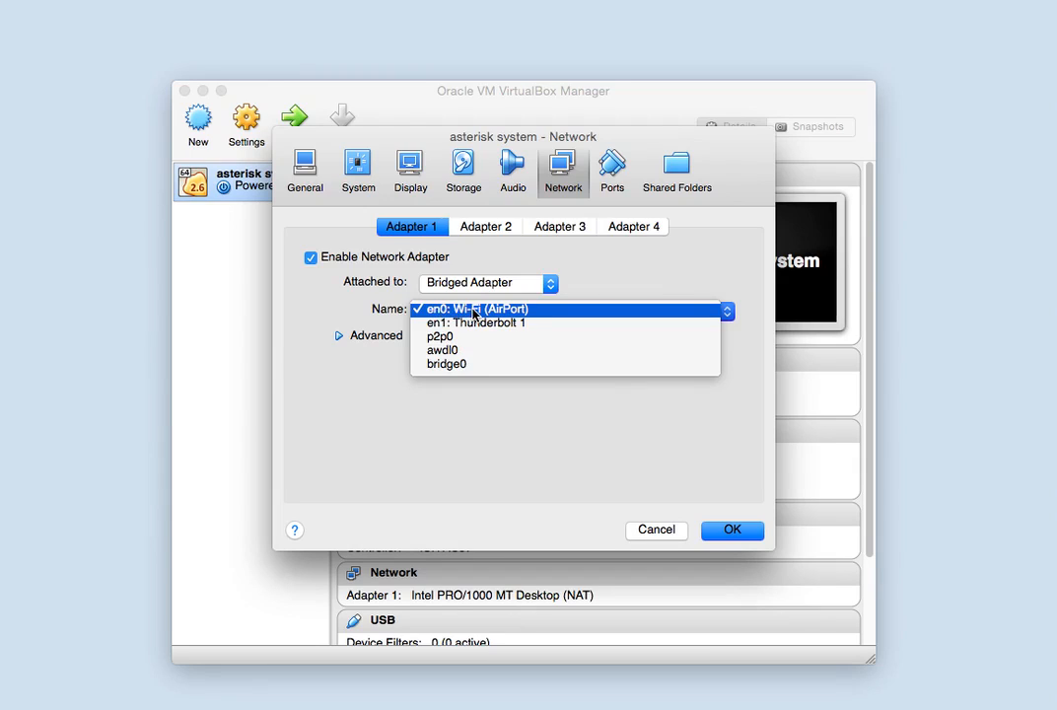
pyautogui.click(471, 314)
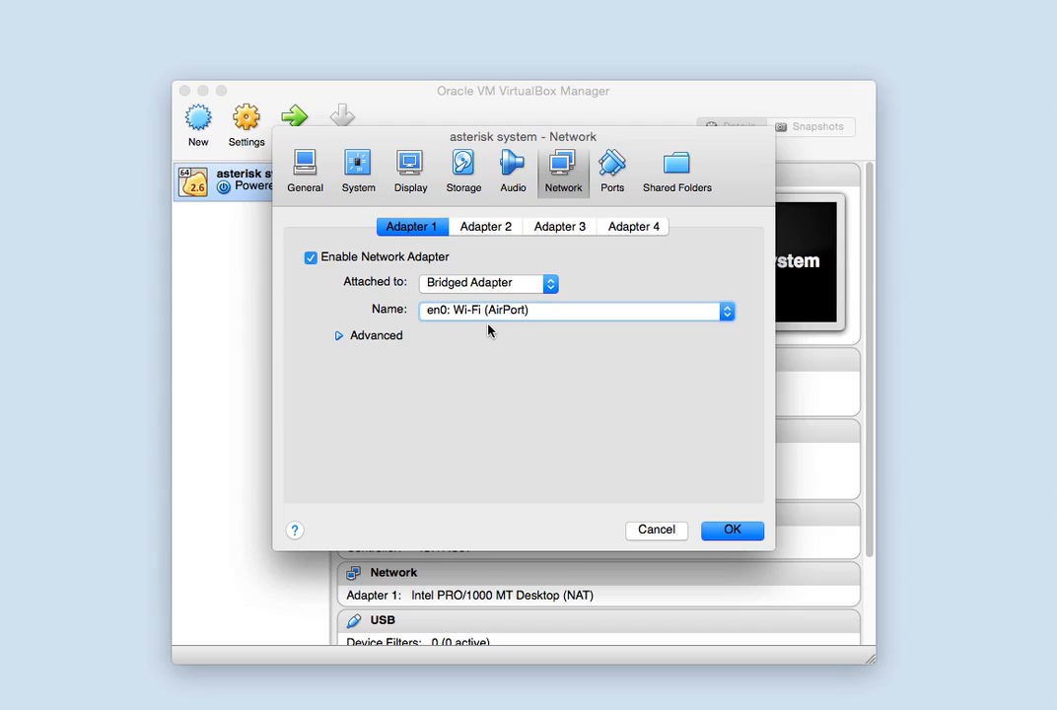
pyautogui.click(732, 531)
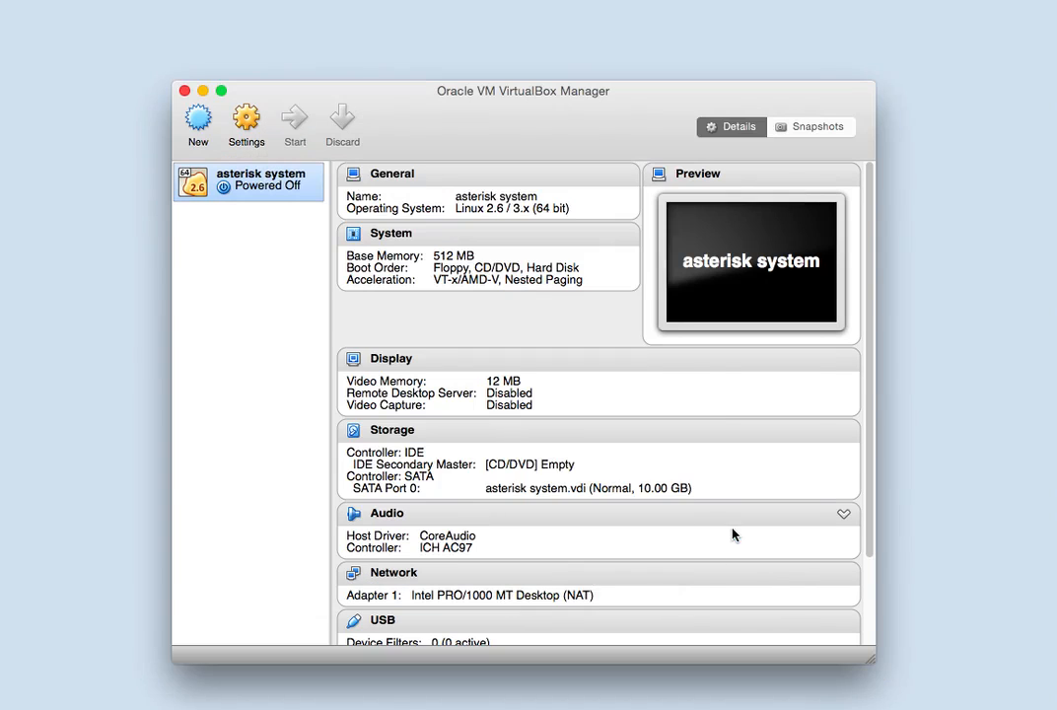